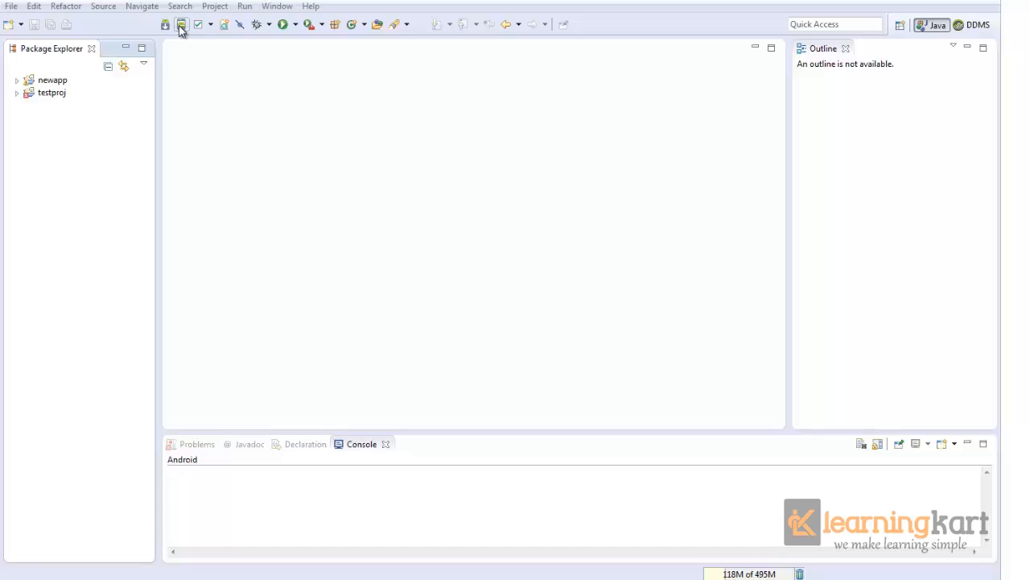
# Step: Open the Android Virtual Device Manager and select Nexus 5 among the known device definitions
pyautogui.click(181, 25)
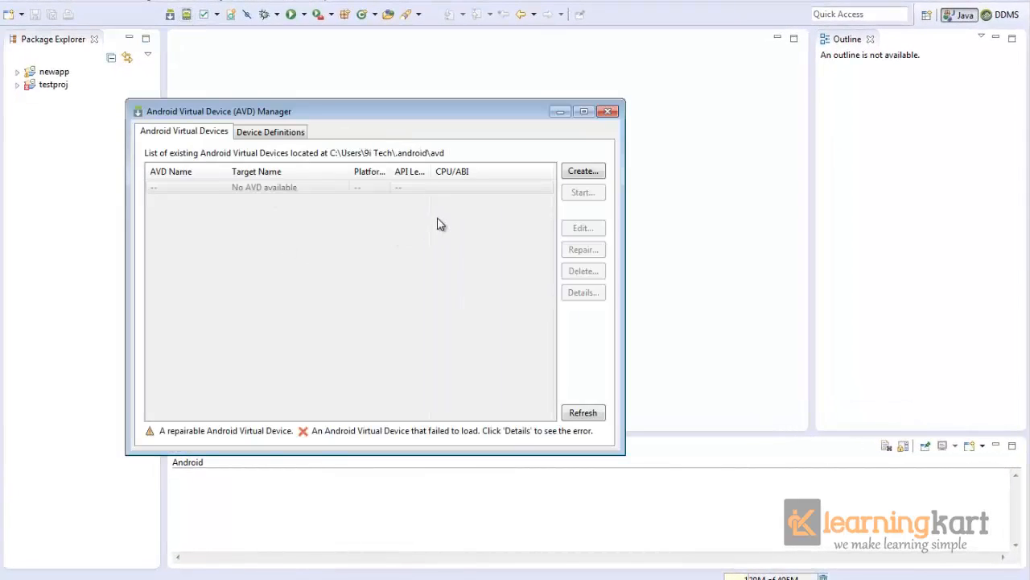
pyautogui.click(273, 133)
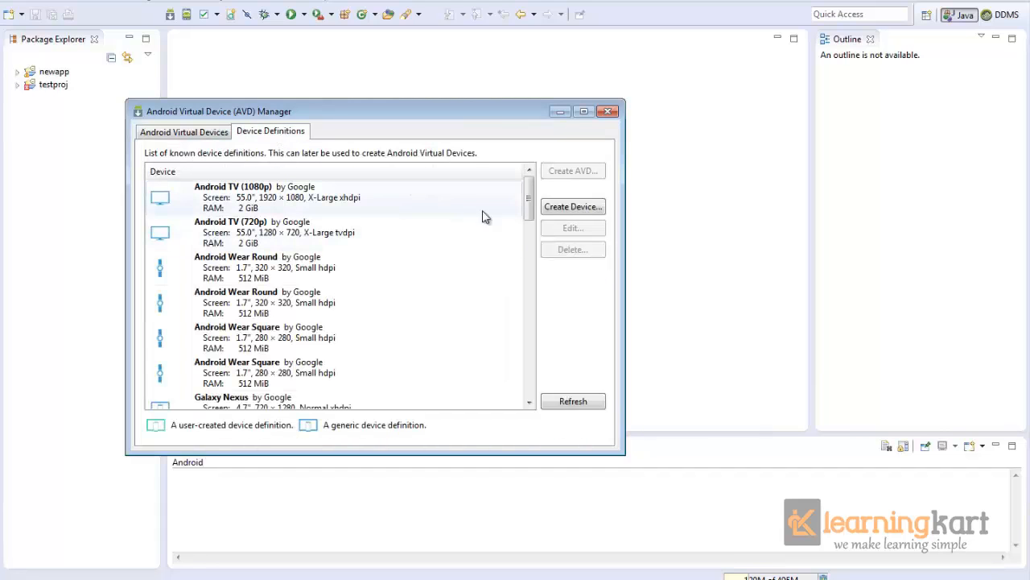
pyautogui.moveTo(530, 202); pyautogui.dragTo(531, 257)
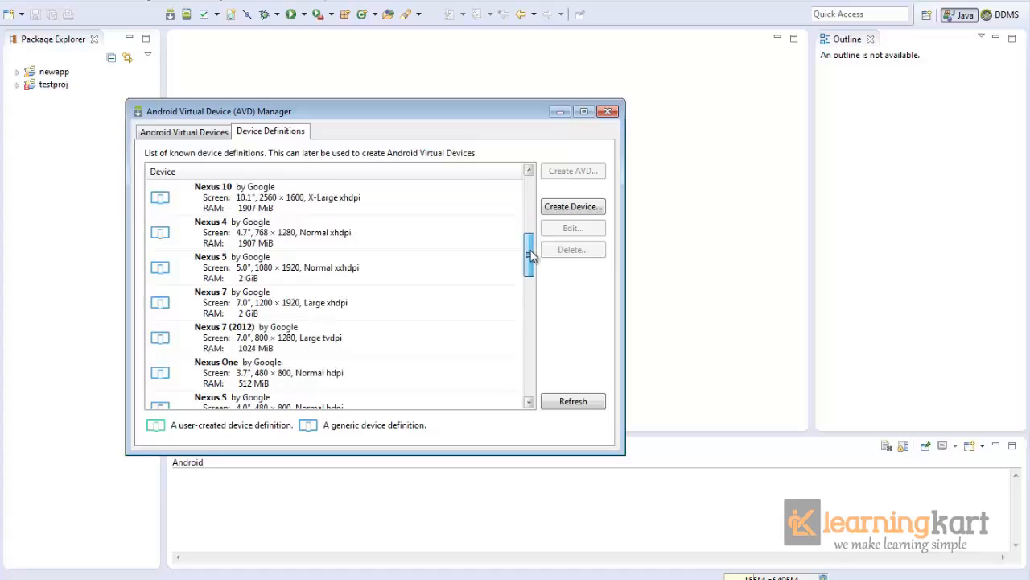
pyautogui.click(274, 268)
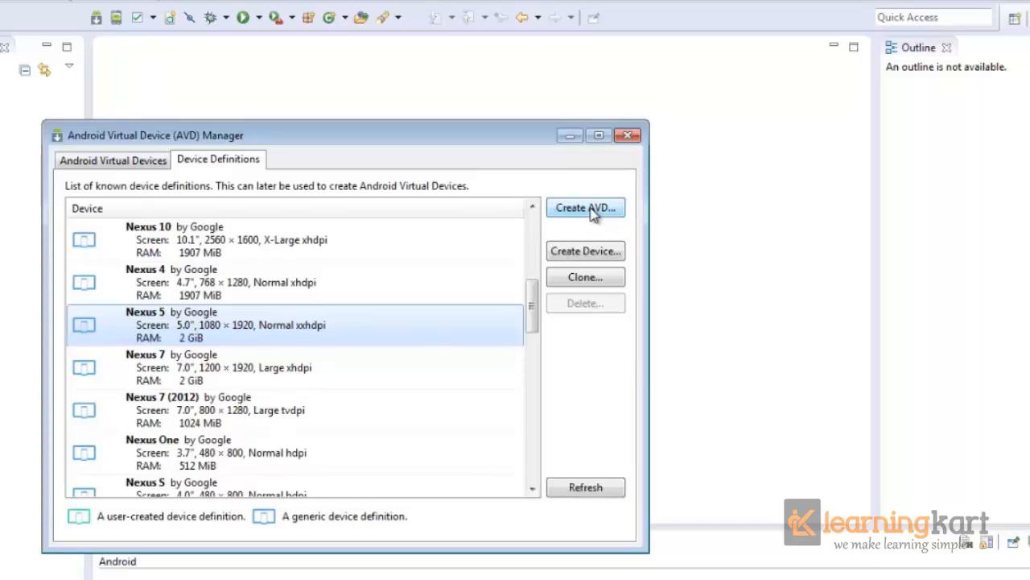
# Step: Look over the settings for creating a new device definition, dismiss them and reselect Nexus 5
pyautogui.click(577, 253)
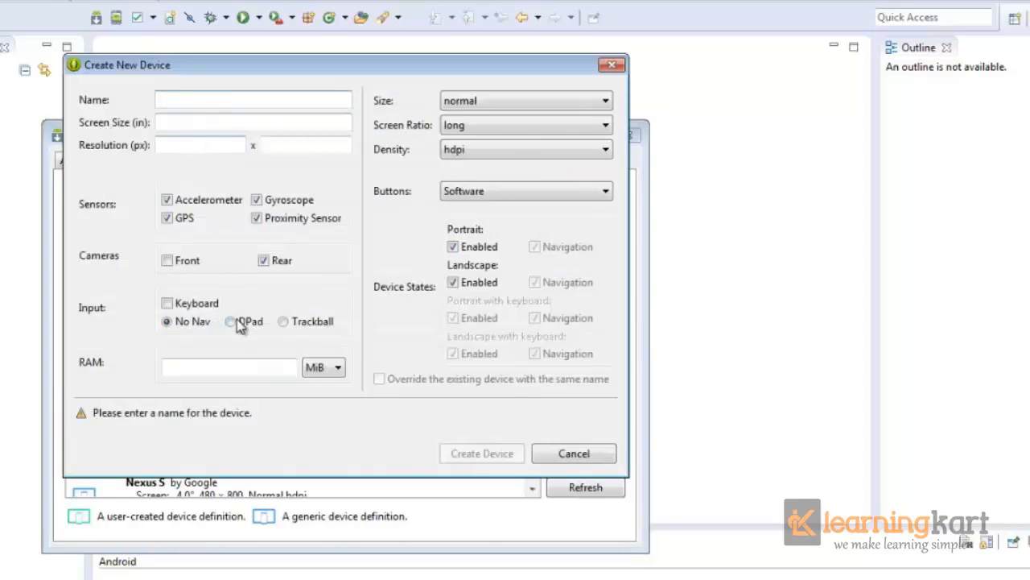
pyautogui.click(544, 456)
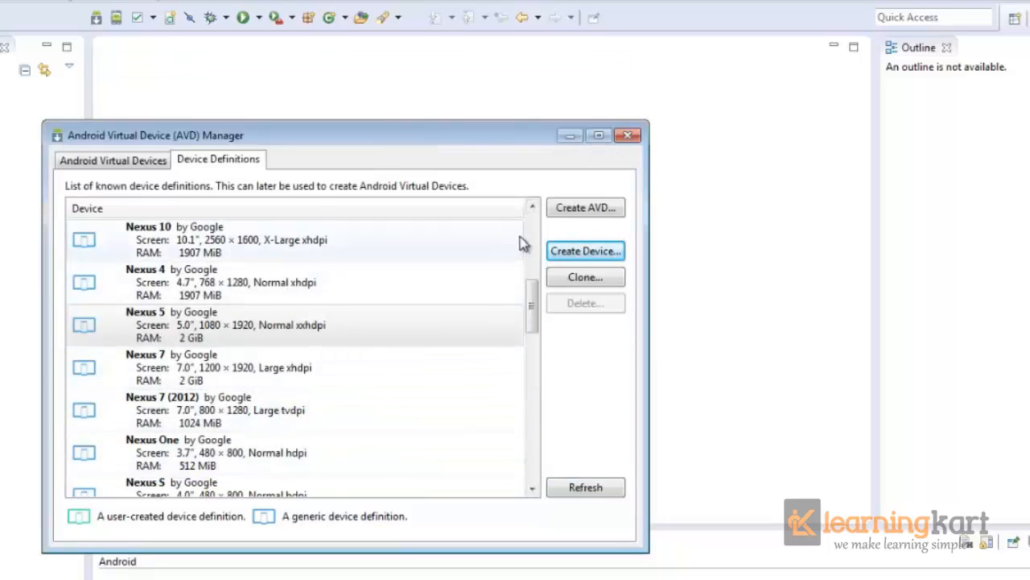
pyautogui.click(296, 334)
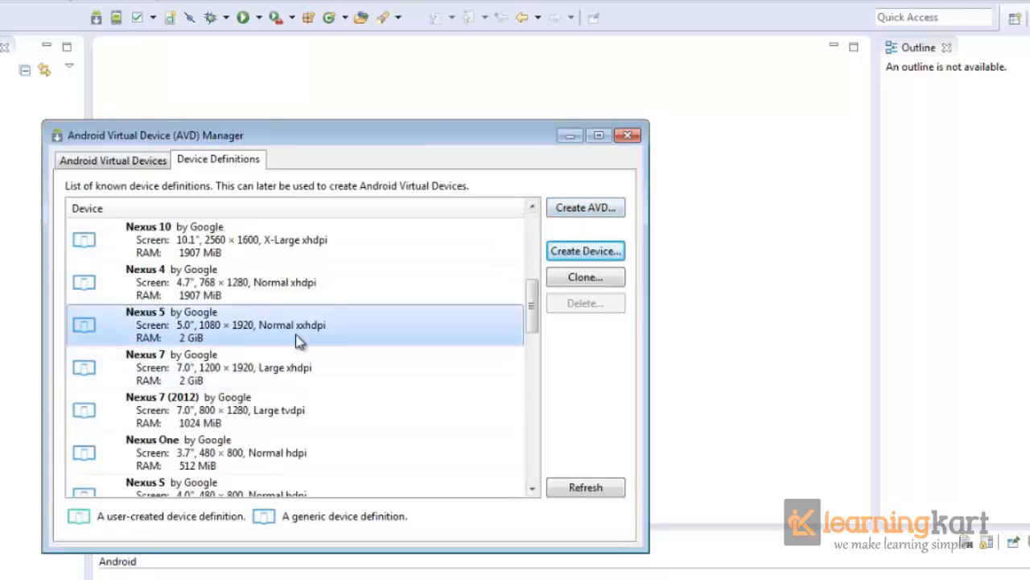
# Step: Start creating a new Android virtual device and name it myfirstavd
pyautogui.click(107, 165)
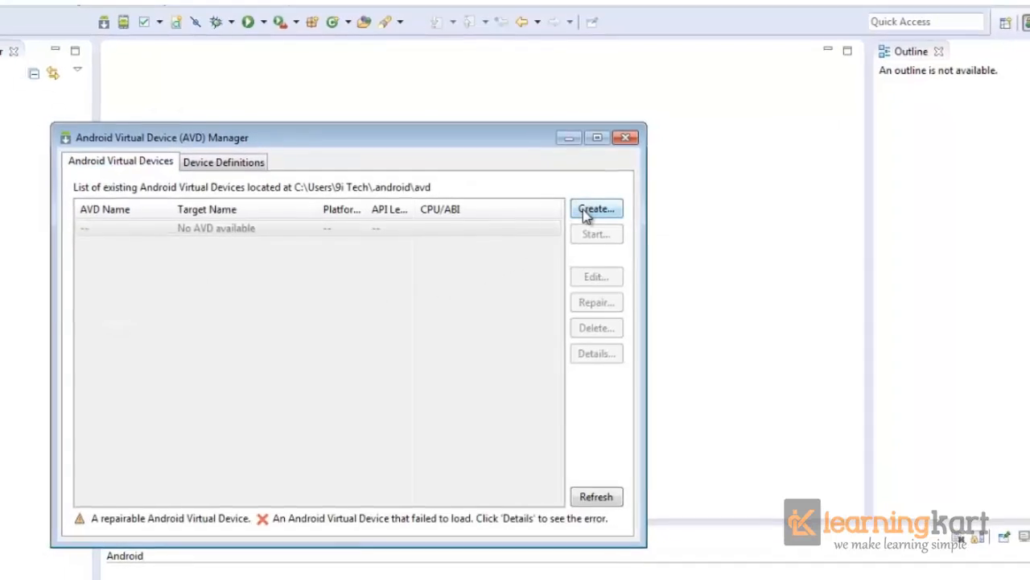
pyautogui.click(590, 209)
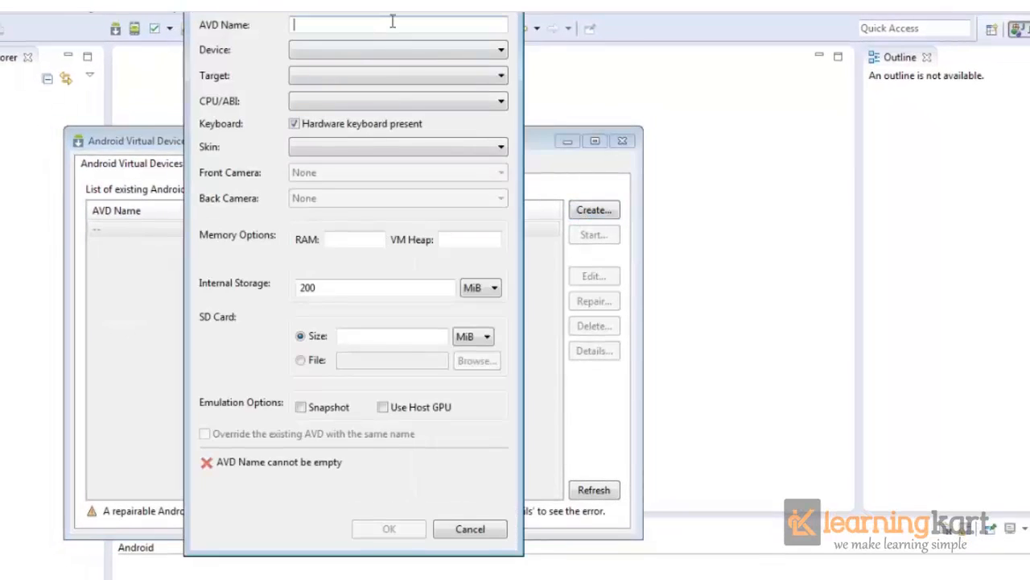
pyautogui.write('myfirstavd')
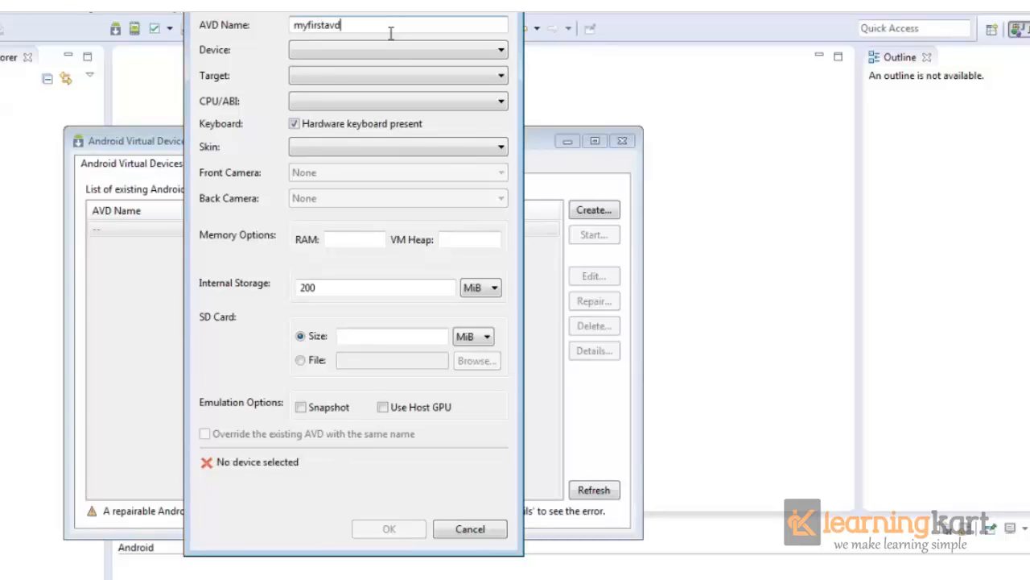
# Step: Browse the available devices for the virtual device and choose 2.7" QVGA (240 × 320: ldpi)
pyautogui.click(386, 51)
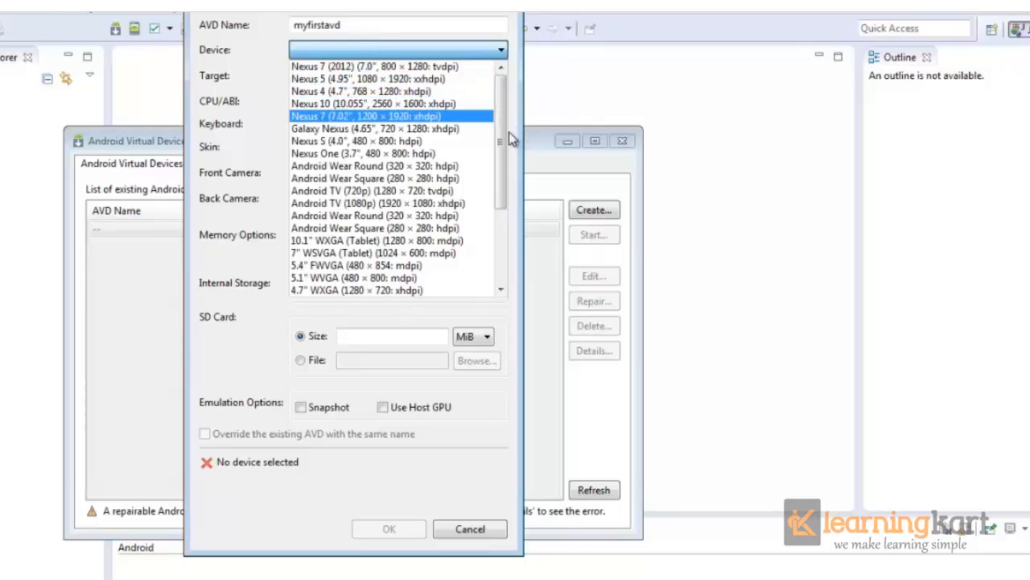
pyautogui.moveTo(502, 139); pyautogui.dragTo(497, 193)
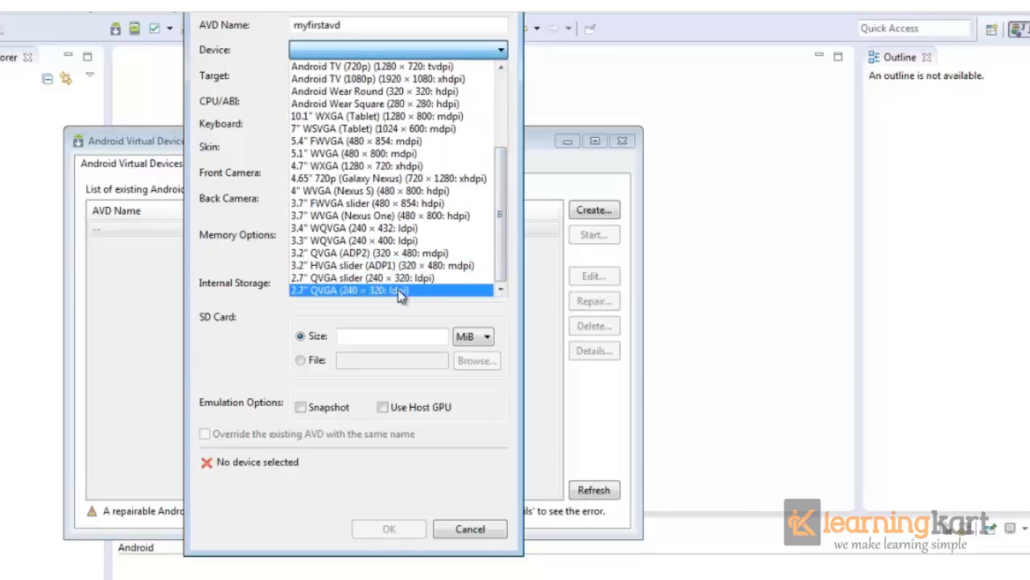
pyautogui.moveTo(499, 228); pyautogui.dragTo(504, 116)
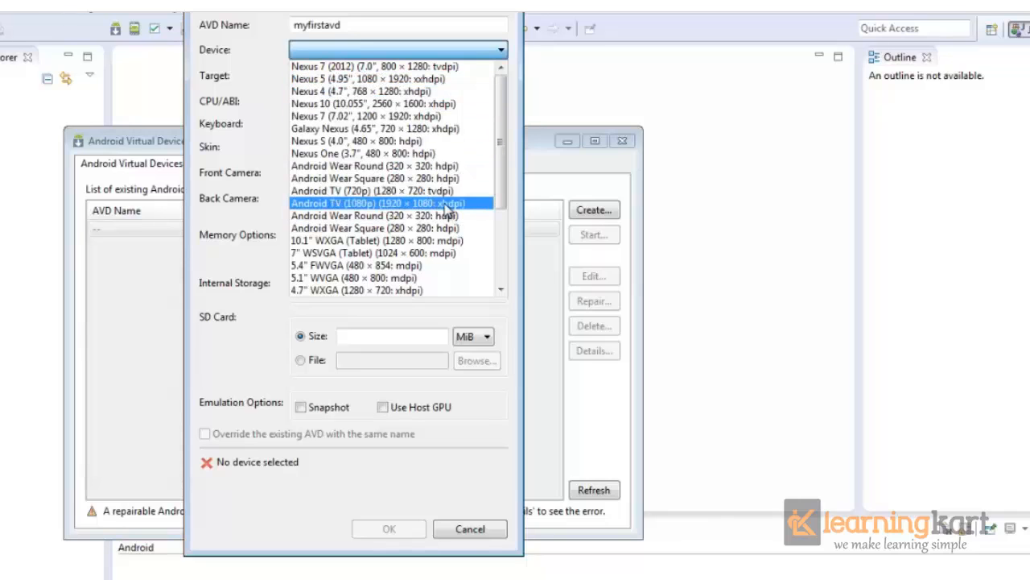
pyautogui.moveTo(502, 158); pyautogui.dragTo(502, 226)
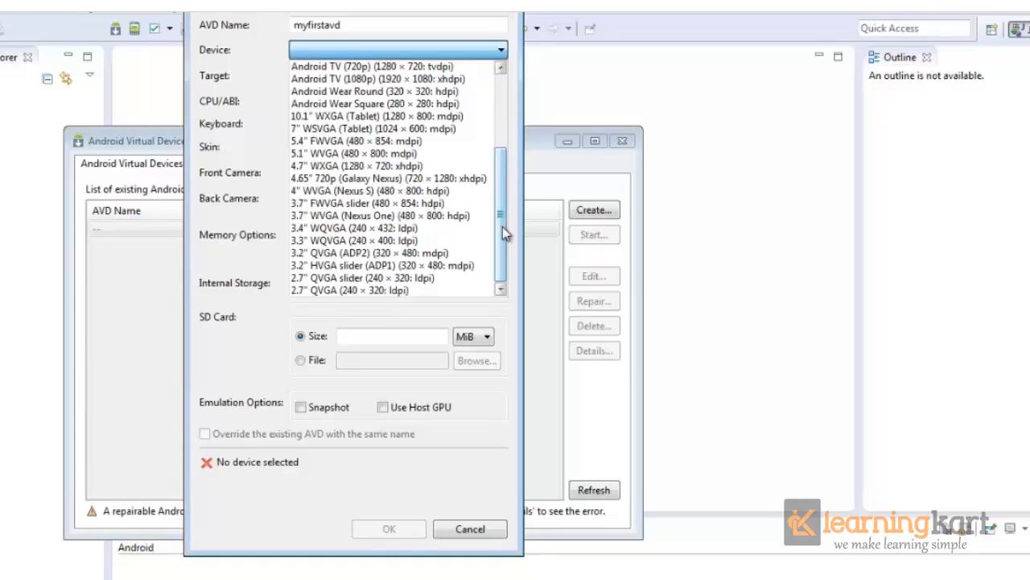
pyautogui.click(401, 298)
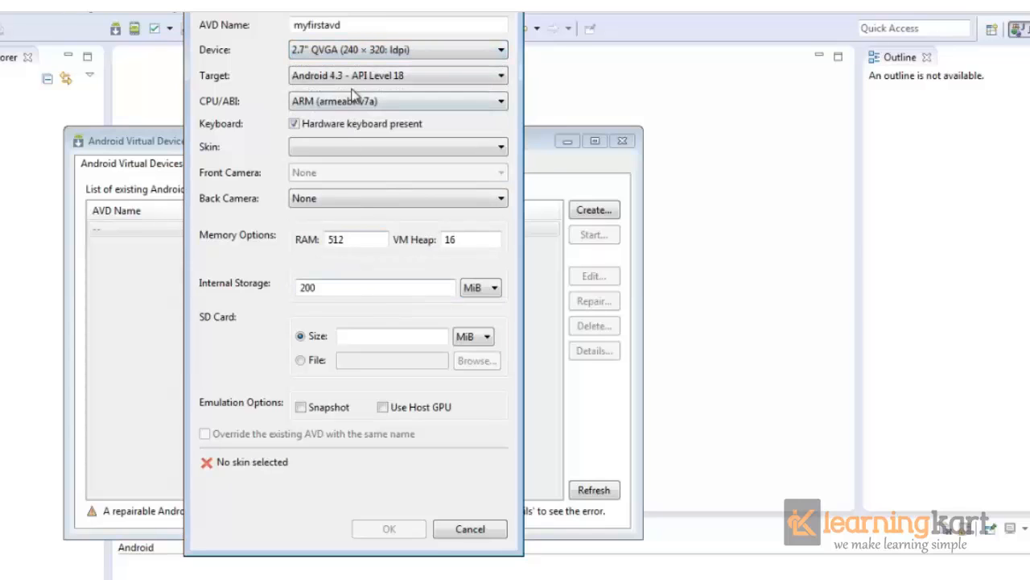
# Step: Switch the virtual device's hardware to Nexus 7 (2012) (7.0", 800 × 1280: tvdpi)
pyautogui.click(394, 50)
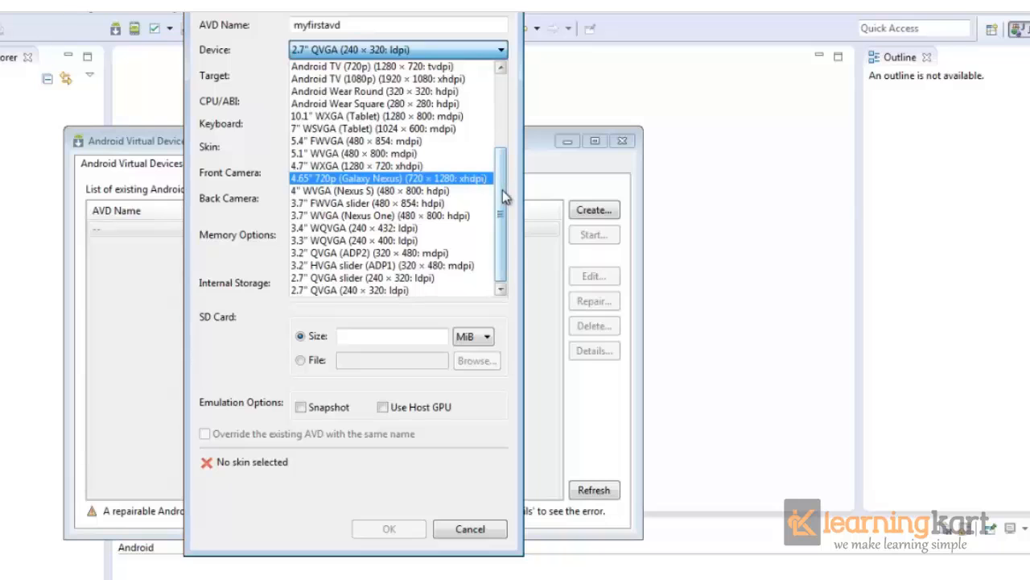
pyautogui.scroll(4, 503, 190)
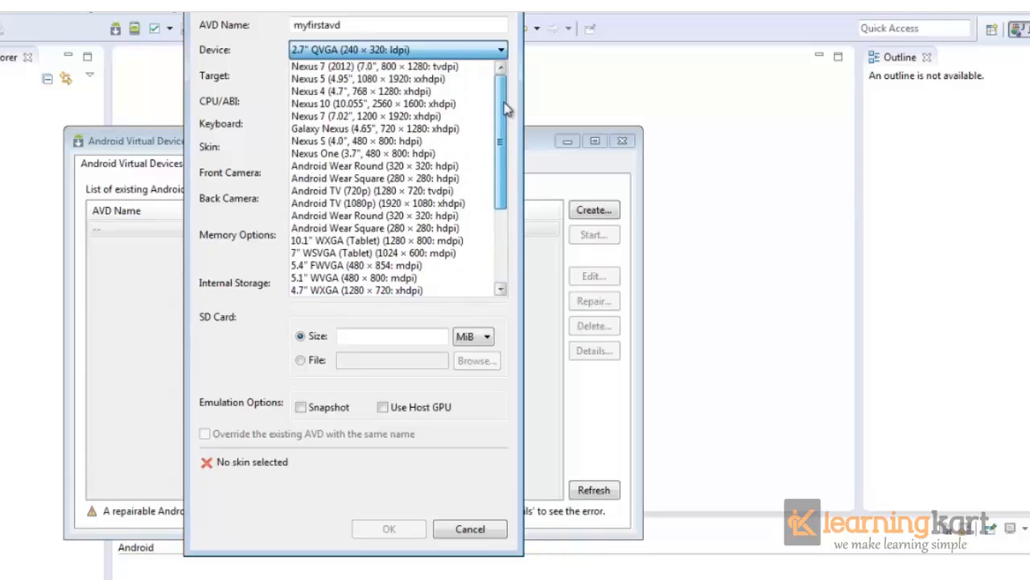
pyautogui.click(391, 66)
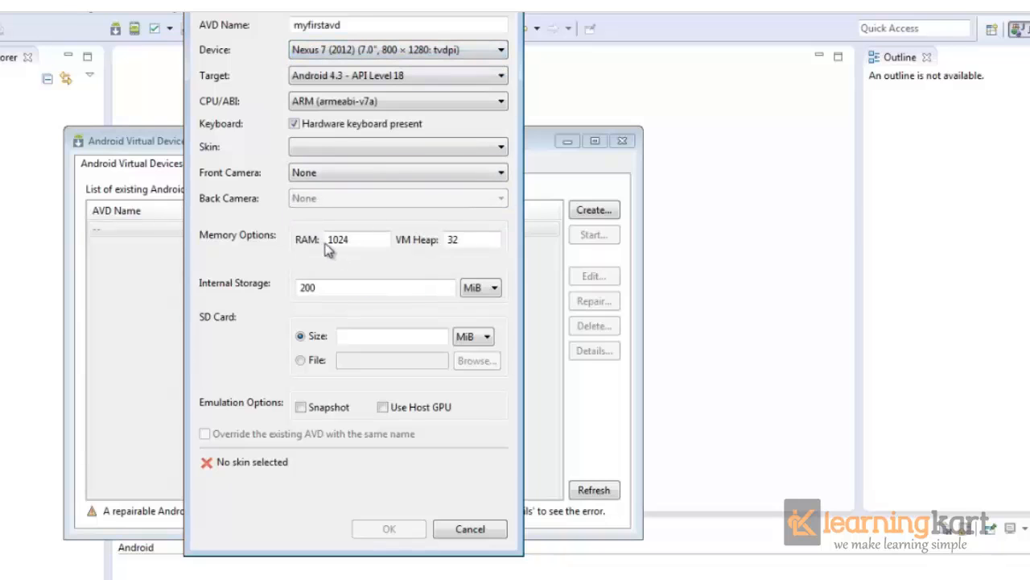
# Step: Set the virtual device's RAM to 512
pyautogui.moveTo(356, 239); pyautogui.dragTo(321, 233)
pyautogui.click(360, 241)
pyautogui.press('BackSpace')
pyautogui.press('BackSpace')
pyautogui.press('BackSpace')
pyautogui.press('BackSpace')
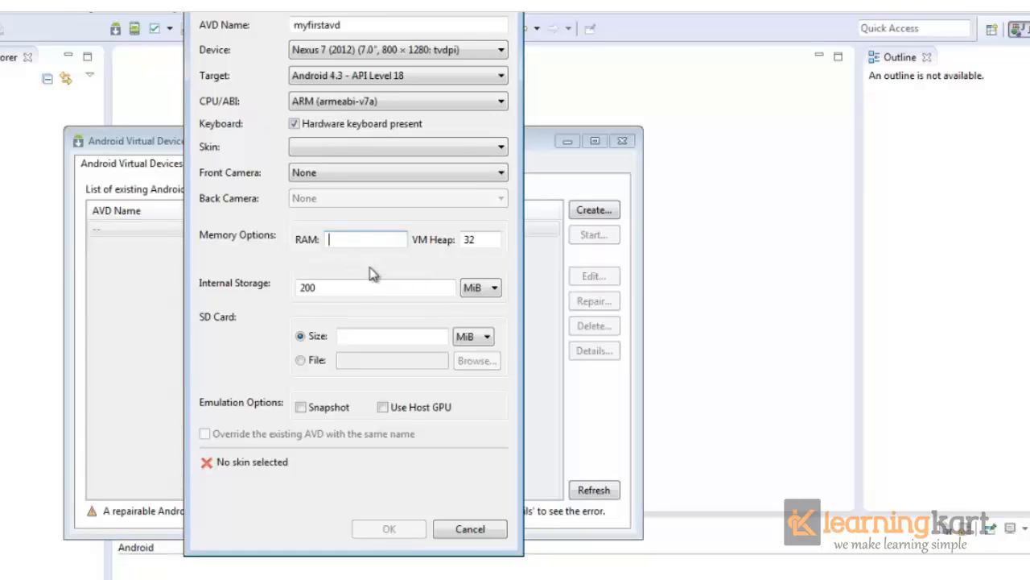
pyautogui.write('512')
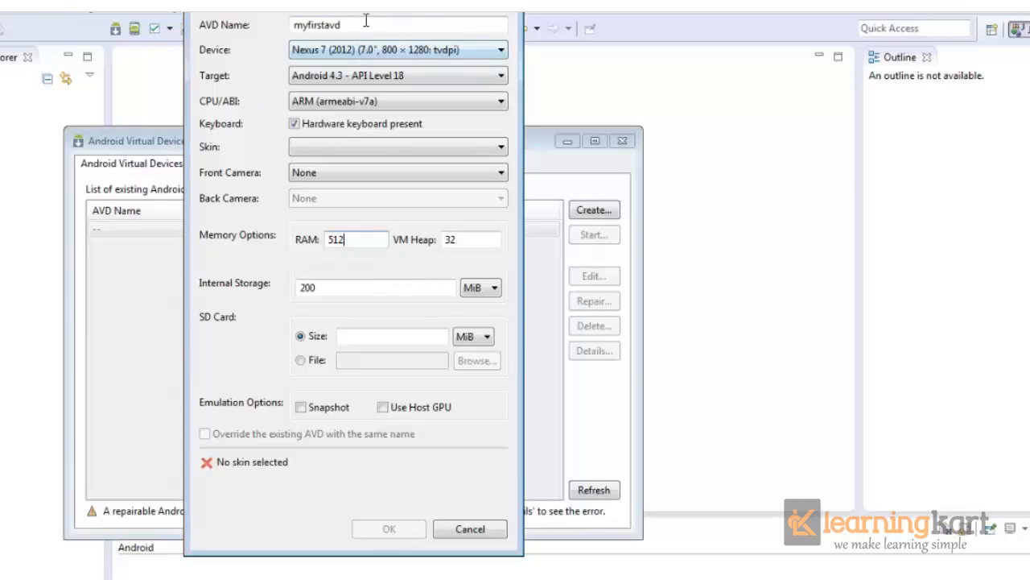
# Step: Change the virtual device's hardware back to 2.7" QVGA (240 × 320: ldpi)
pyautogui.click(365, 51)
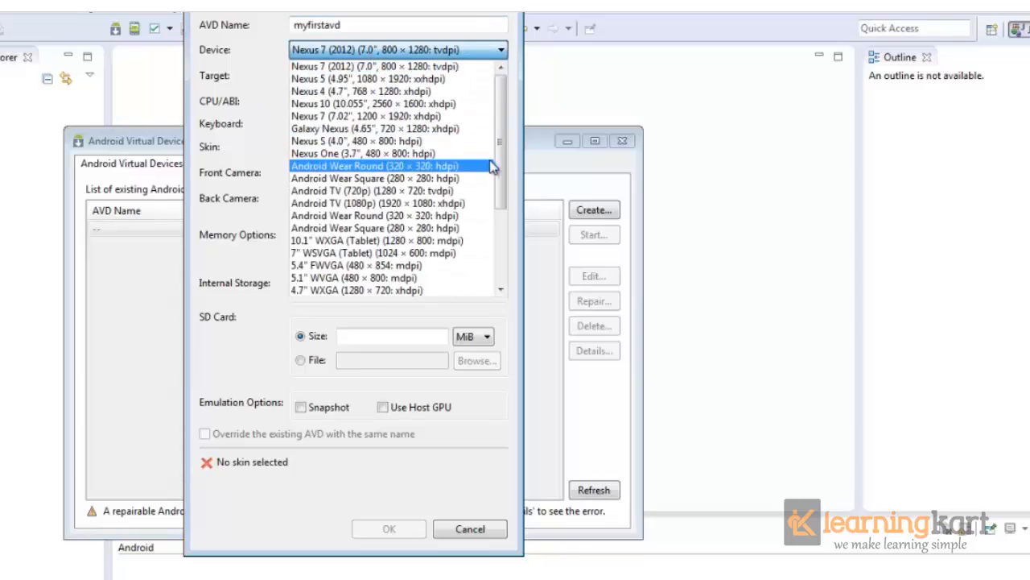
pyautogui.moveTo(499, 169); pyautogui.dragTo(499, 234)
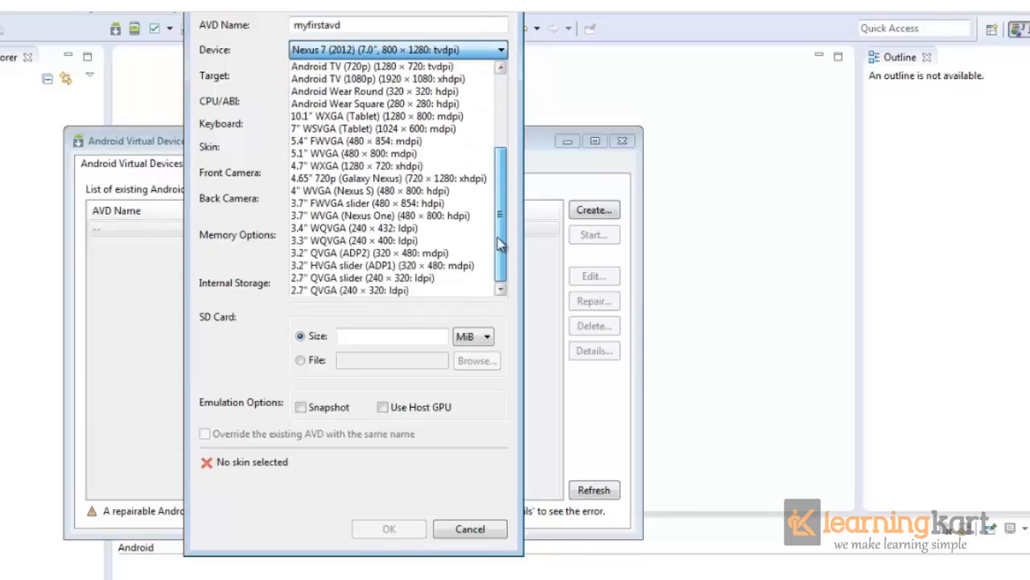
pyautogui.click(402, 289)
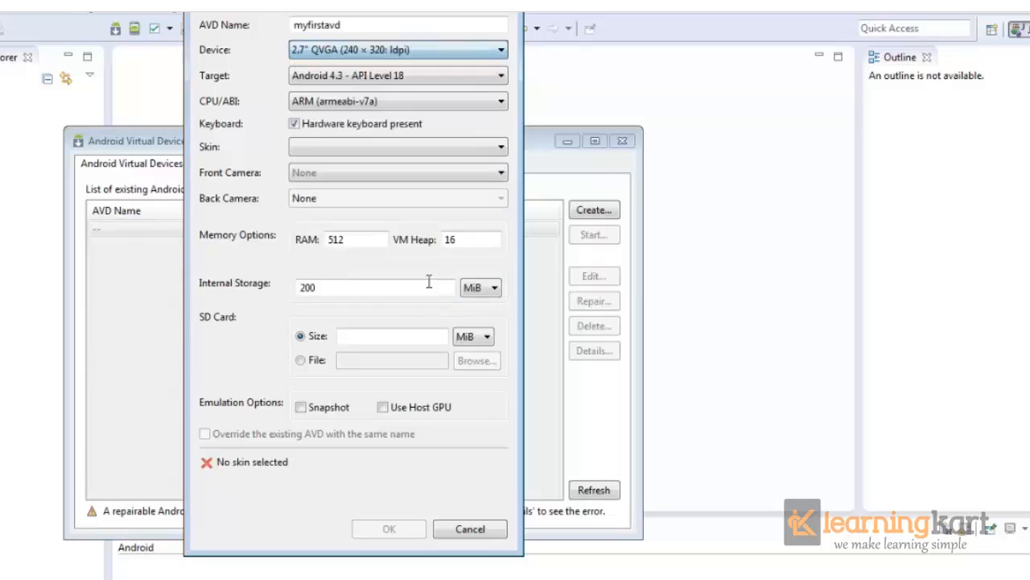
# Step: Check the CPU/ABI choice and select Android 4.3 - API Level 18 as the virtual device's target
pyautogui.click(386, 103)
pyautogui.click(386, 103)
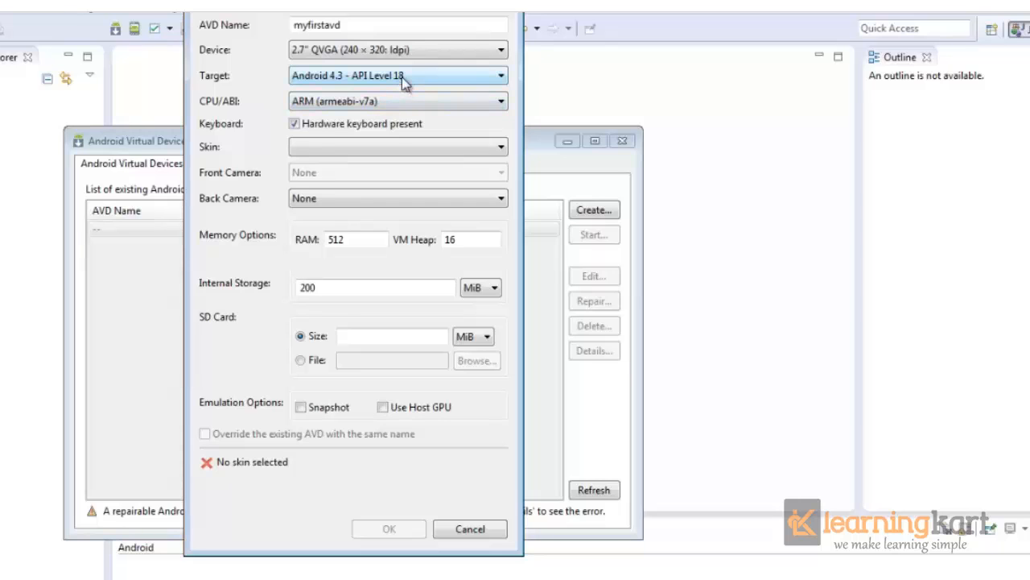
pyautogui.click(402, 76)
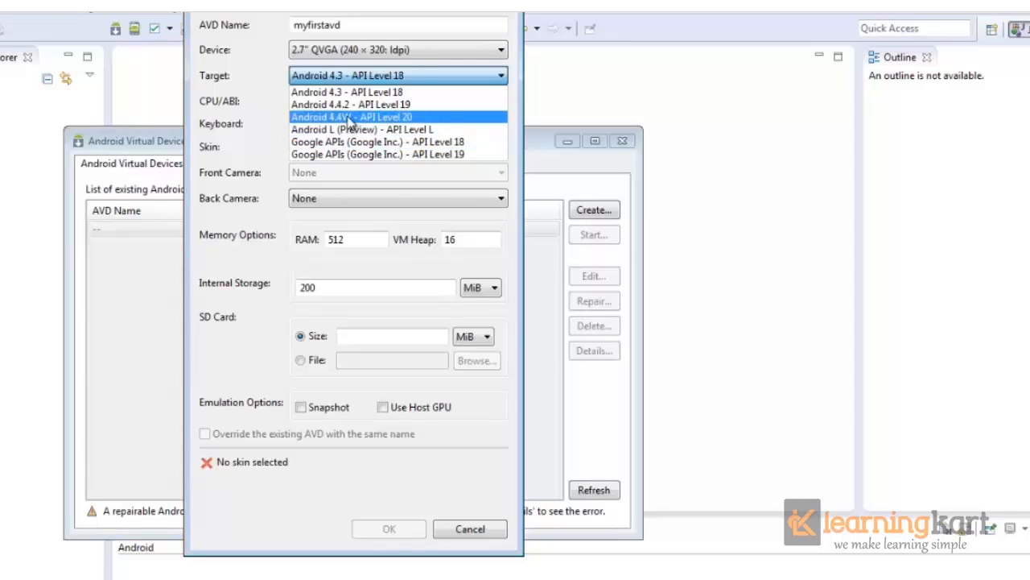
pyautogui.click(384, 92)
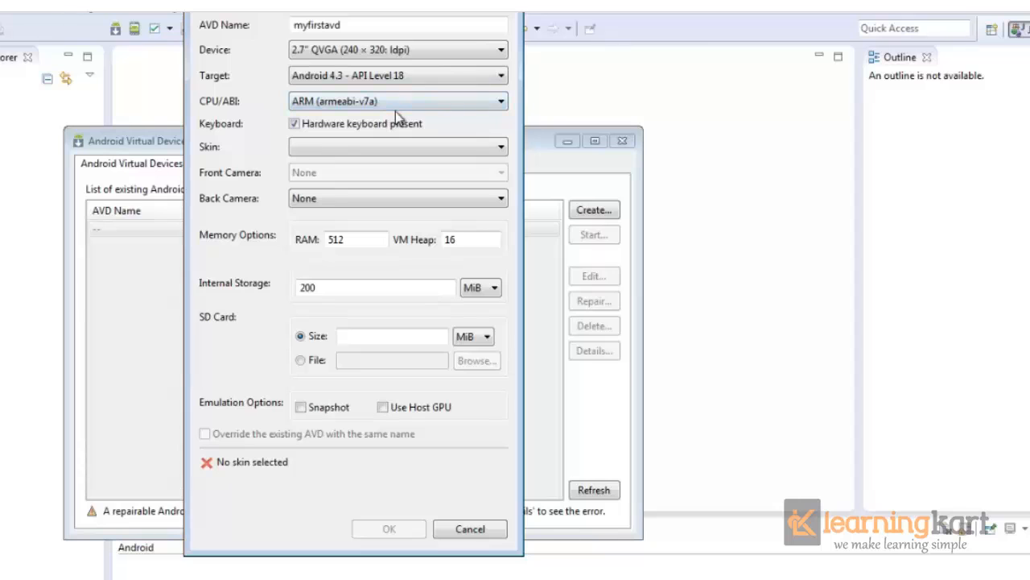
# Step: Give the virtual device the skin with dynamic hardware controls and an emulated back camera
pyautogui.click(354, 153)
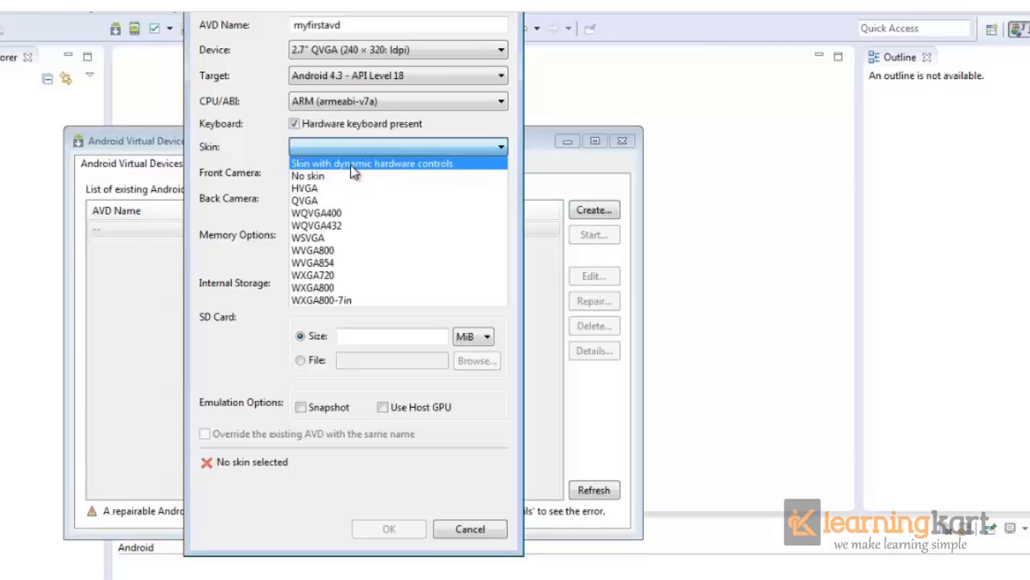
pyautogui.click(354, 165)
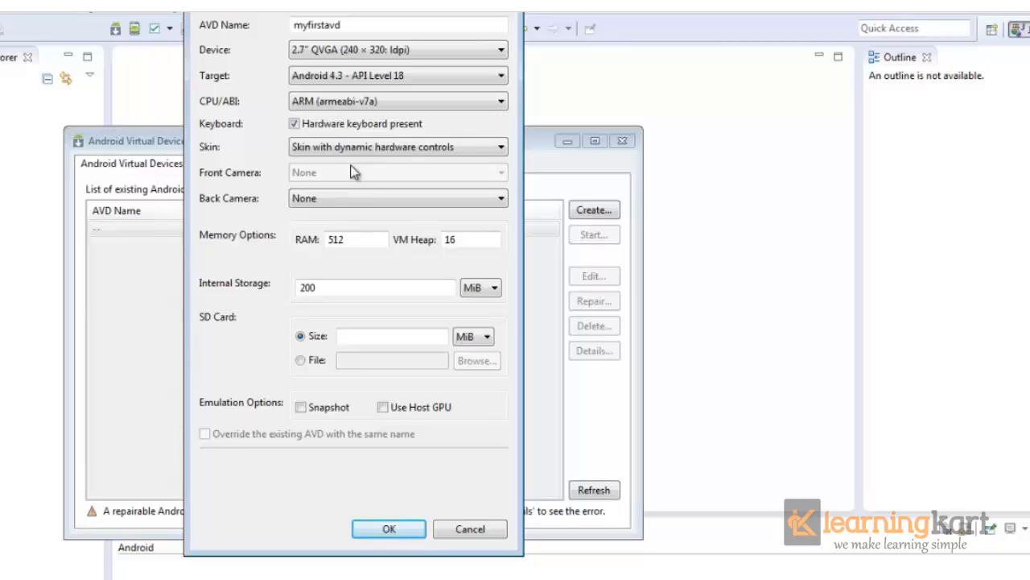
pyautogui.click(321, 201)
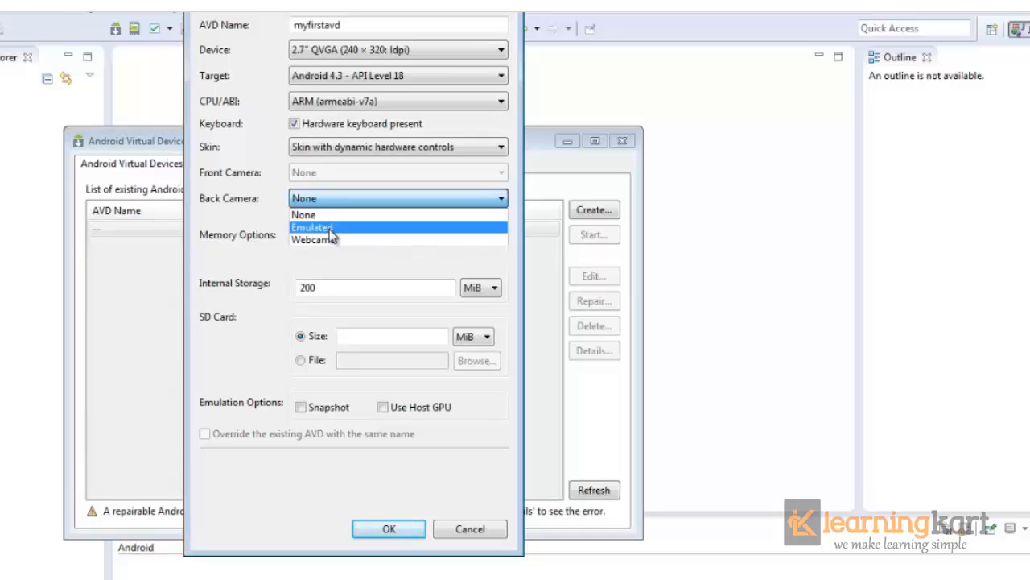
pyautogui.click(330, 232)
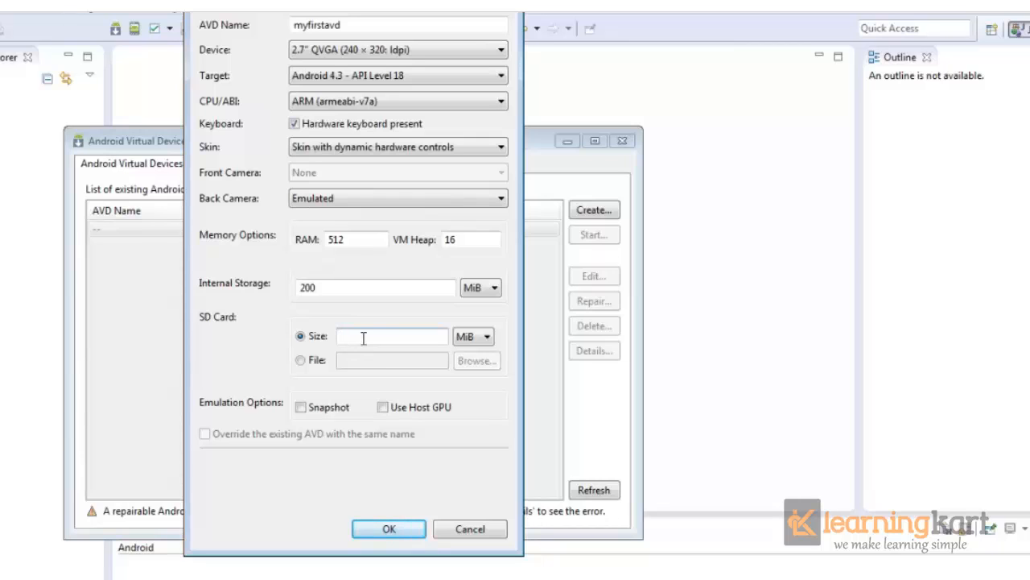
# Step: Set the SD card size to 200 MiB and create the virtual device
pyautogui.write('200')
pyautogui.click(385, 530)
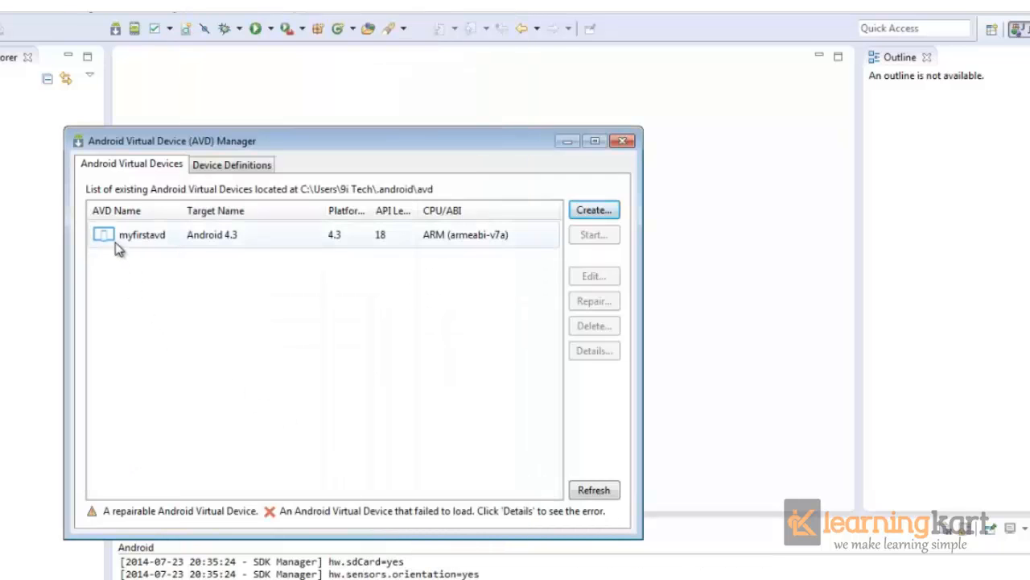
# Step: Launch the myfirstavd virtual device with display scaling to real size off, and close the AVD Manager
pyautogui.click(491, 241)
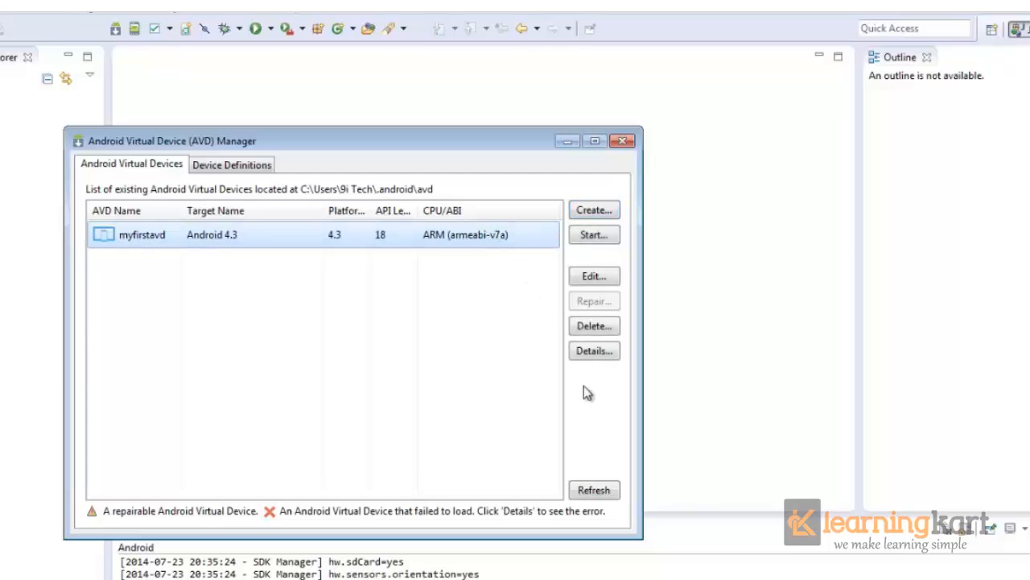
pyautogui.click(597, 236)
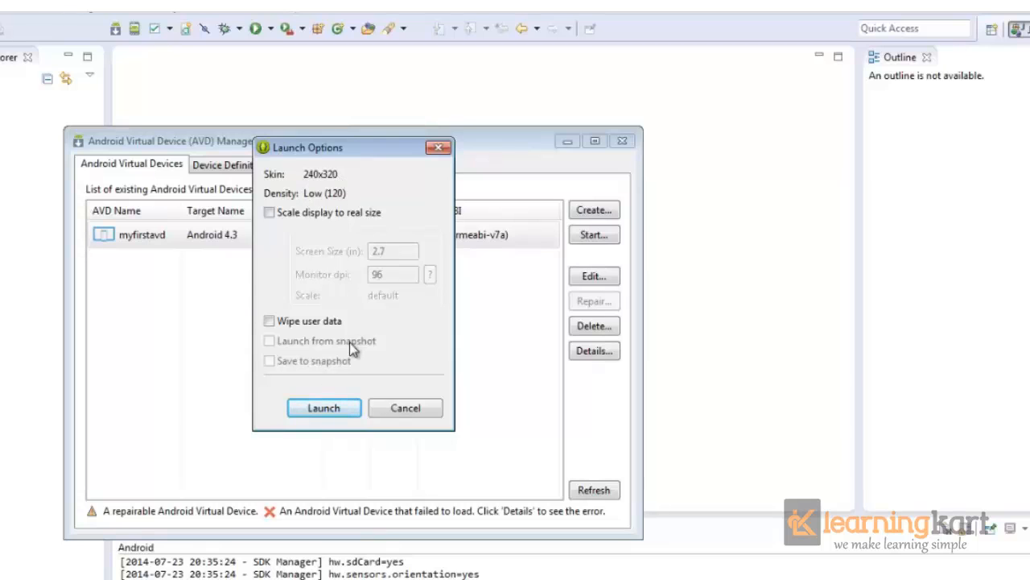
pyautogui.click(270, 213)
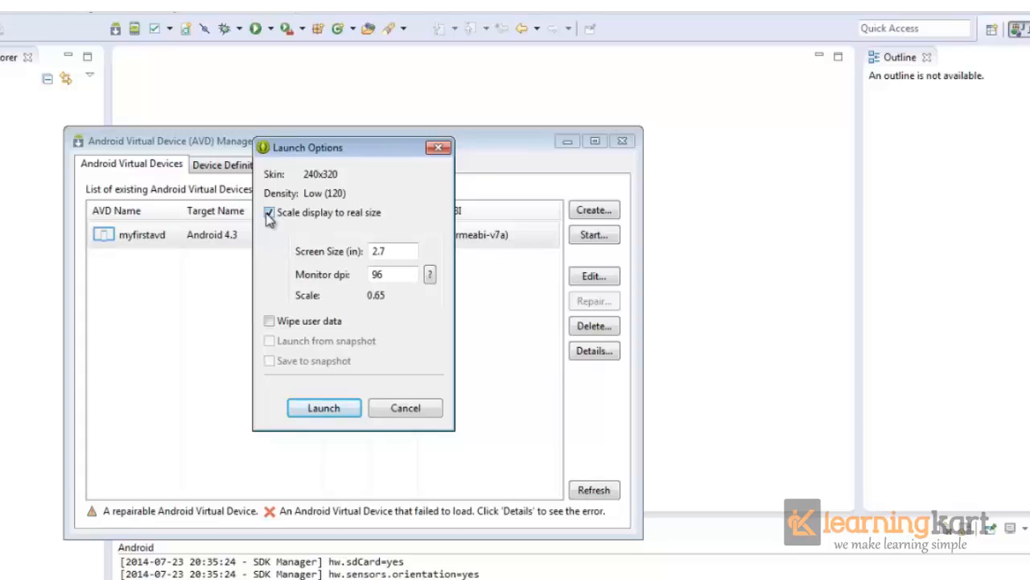
pyautogui.click(269, 216)
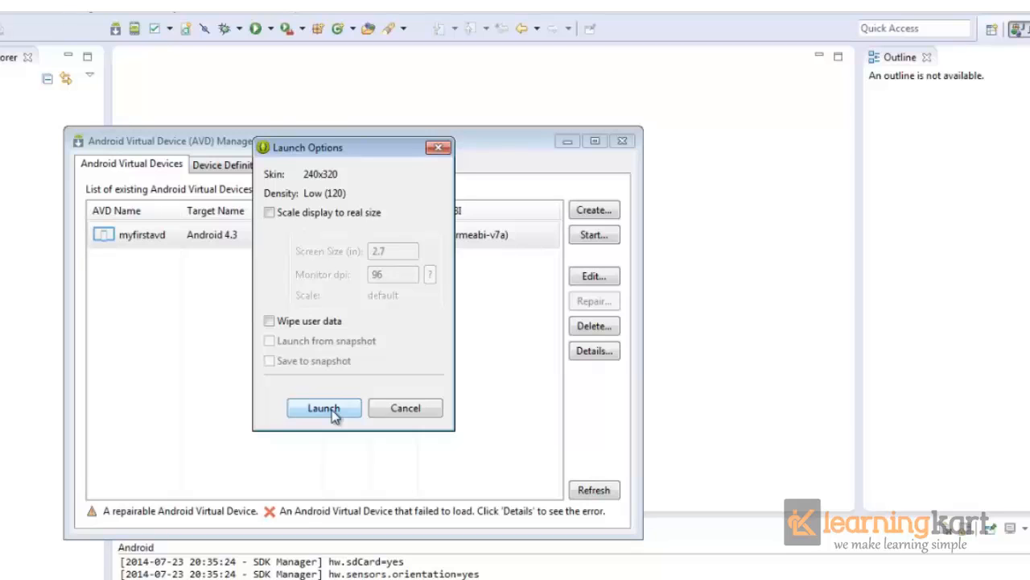
pyautogui.click(326, 408)
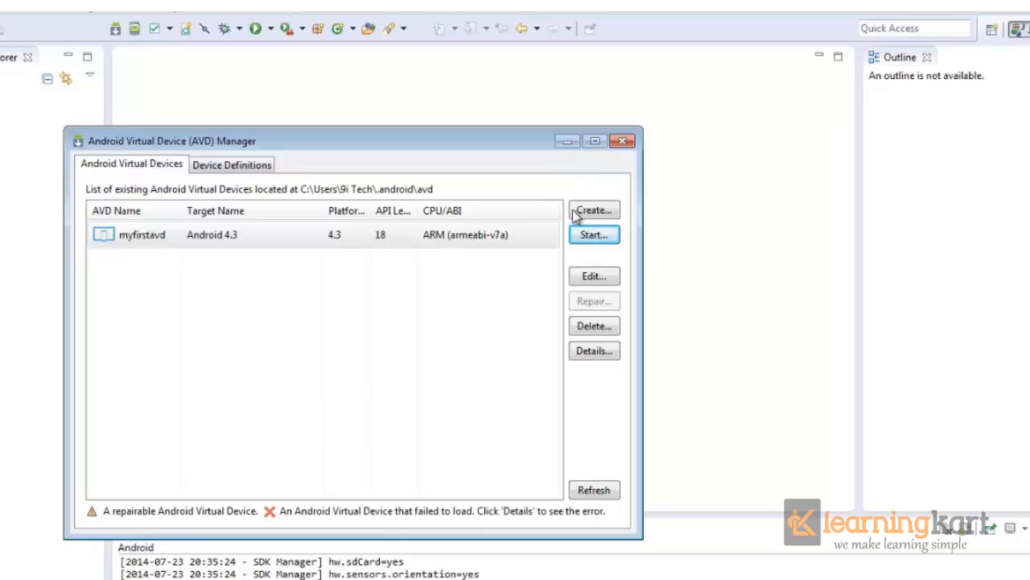
pyautogui.click(624, 143)
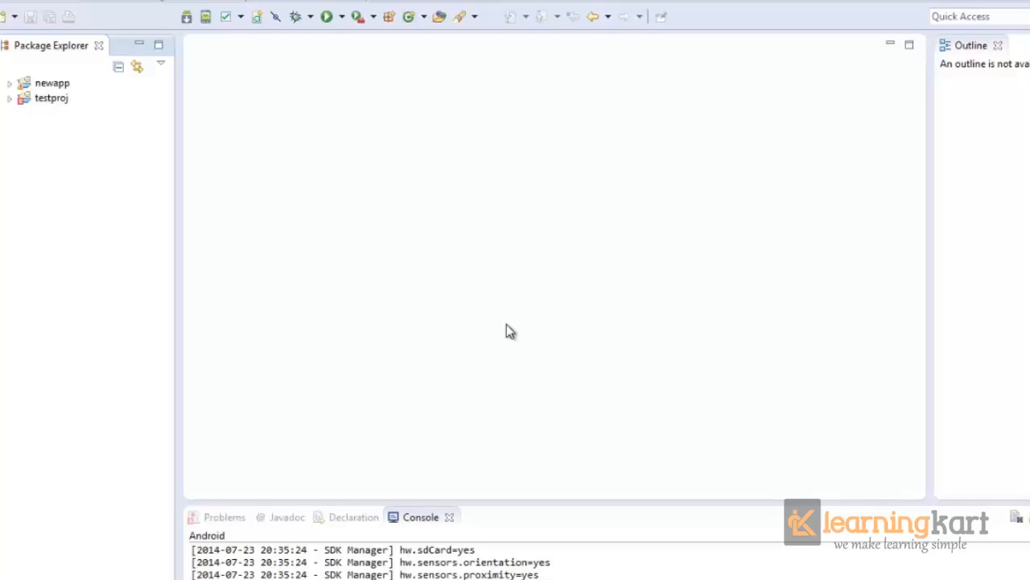
# Step: Open the run configurations from the newapp project and minimize the emulator window covering them
pyautogui.click(52, 83)
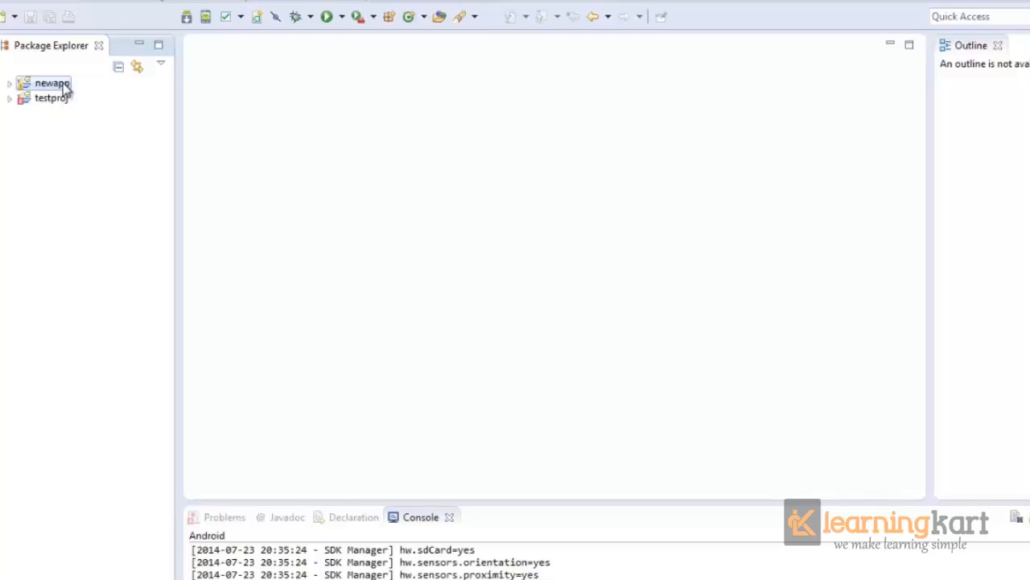
pyautogui.rightClick(63, 84)
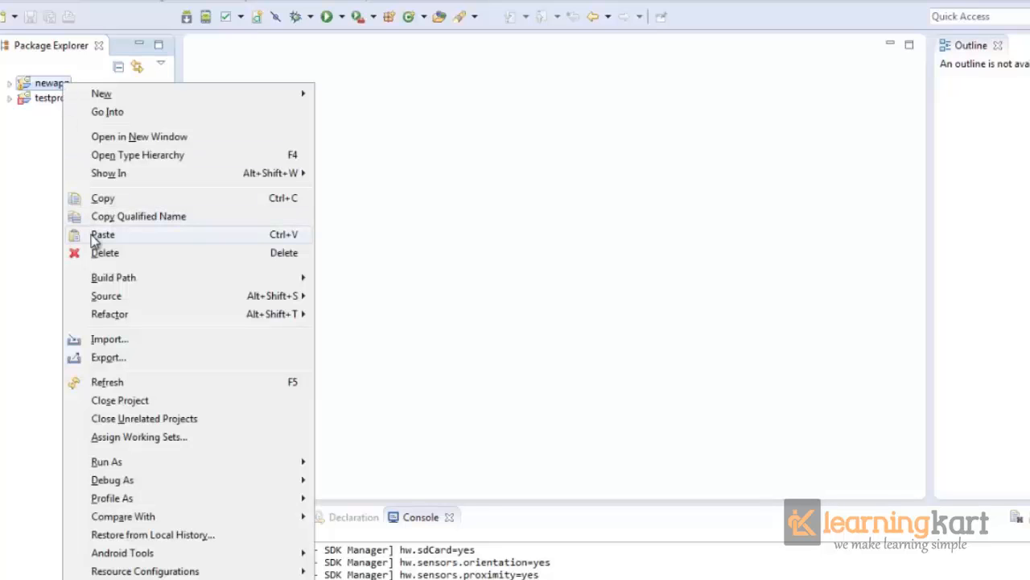
pyautogui.moveTo(237, 462)
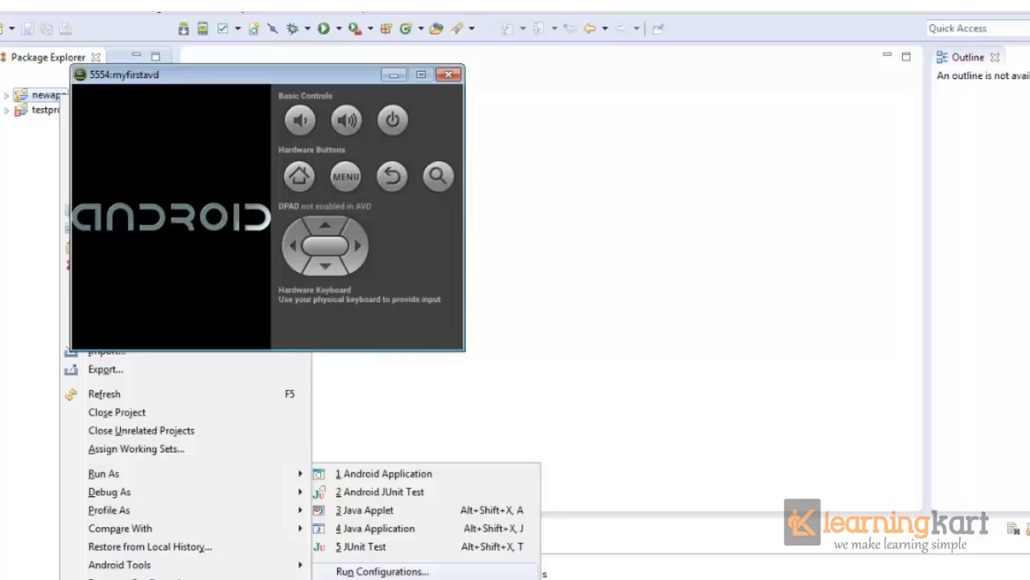
pyautogui.click(383, 572)
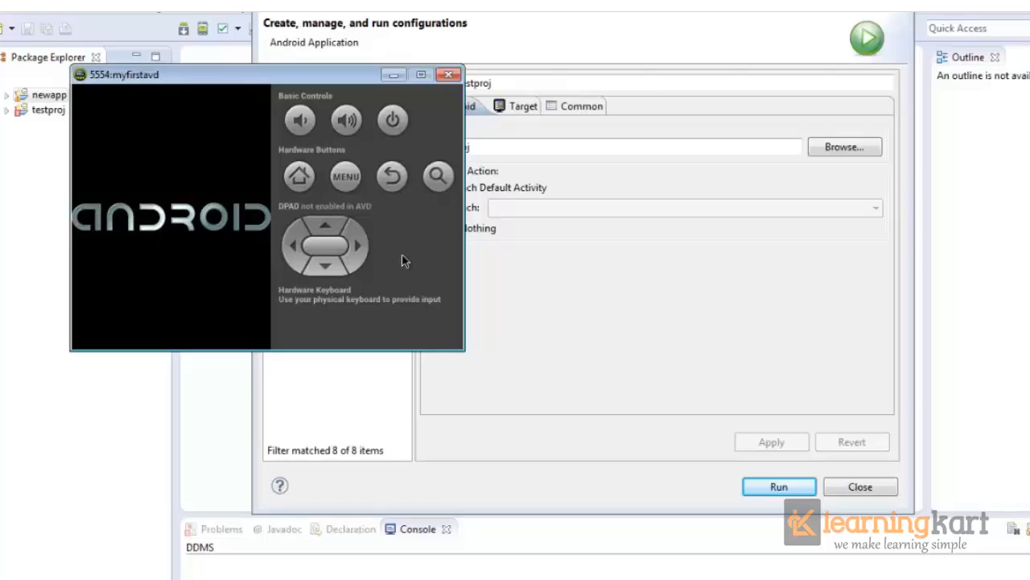
pyautogui.click(393, 74)
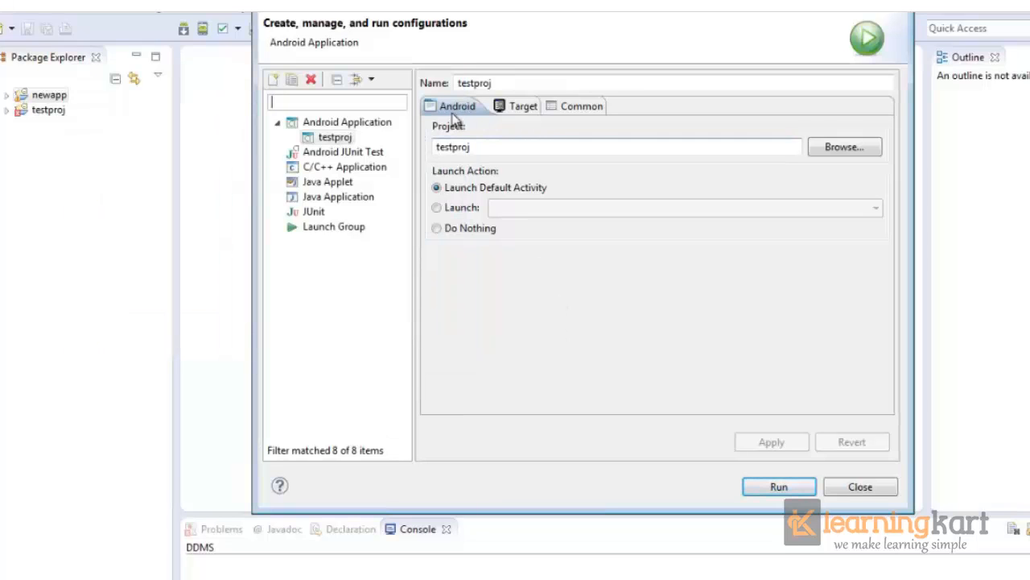
# Step: Set myfirstavd as the preferred deployment target in the testproj run configuration, apply the change and close the dialog
pyautogui.click(508, 107)
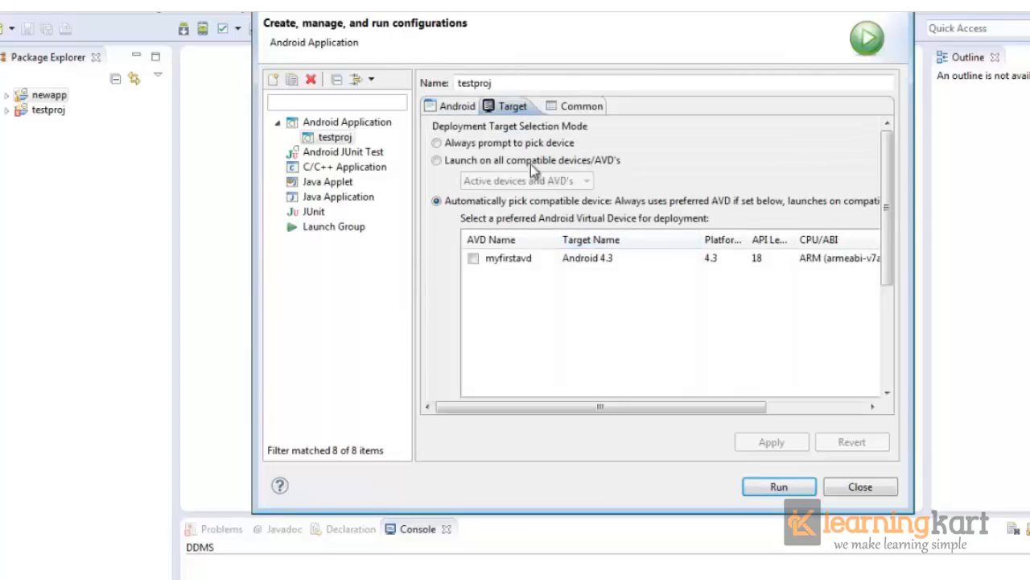
pyautogui.click(473, 261)
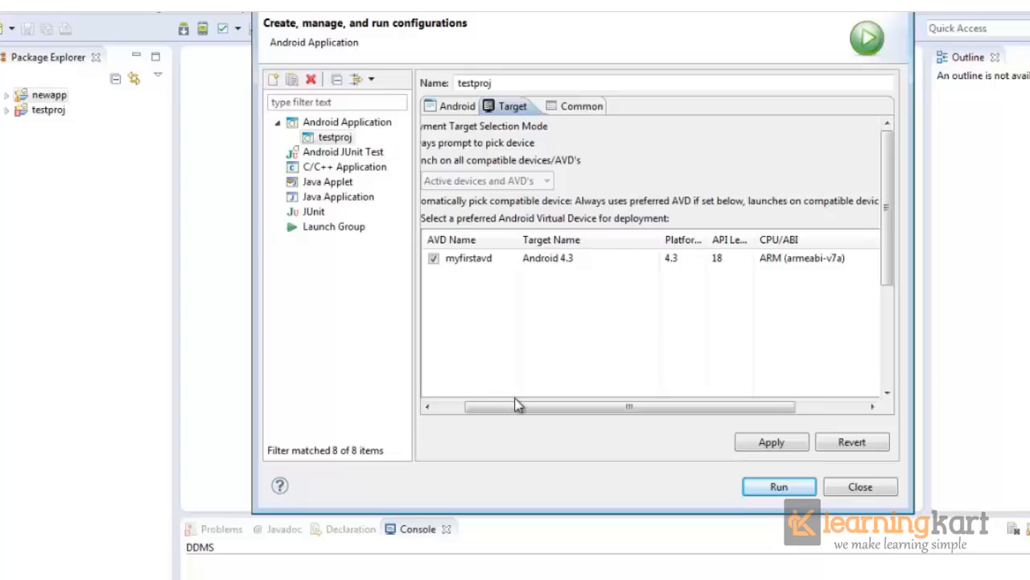
pyautogui.moveTo(500, 408); pyautogui.dragTo(450, 390)
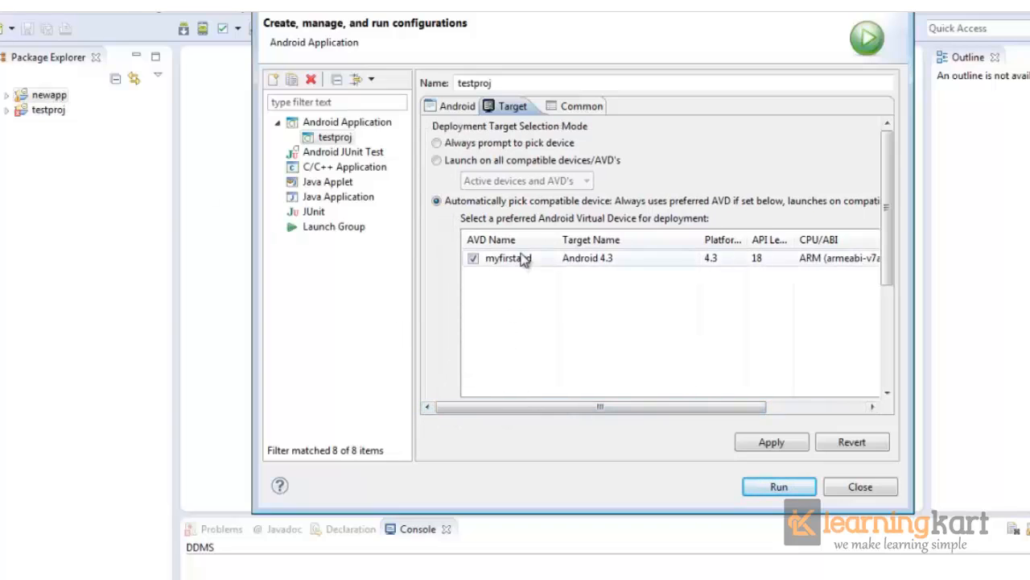
pyautogui.click(757, 444)
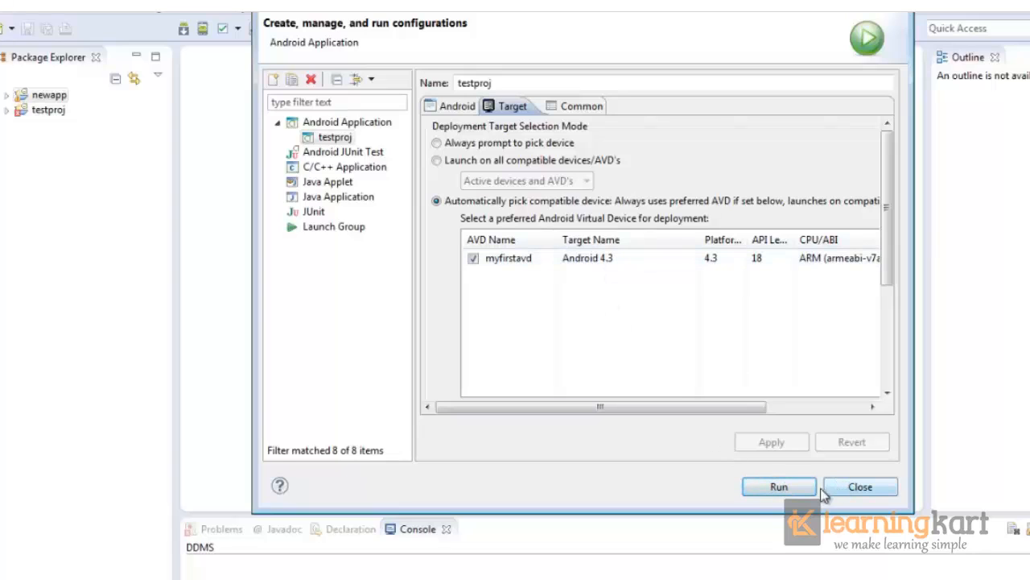
pyautogui.click(859, 487)
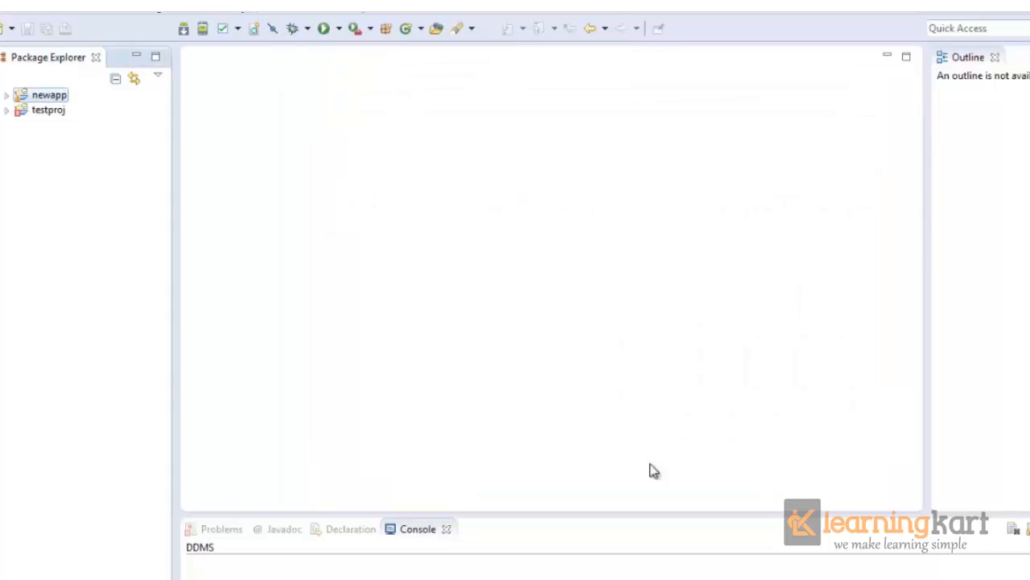